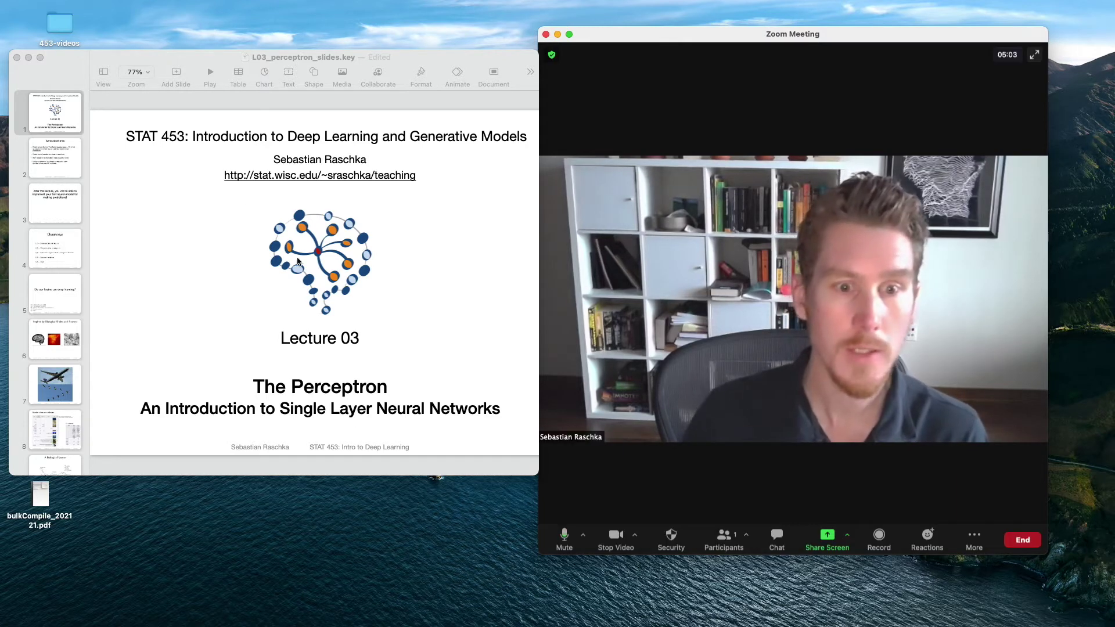
- Show slide 2, the Announcements slide listing project groups, topics, HW1 and Piazza
left_click(58, 173)
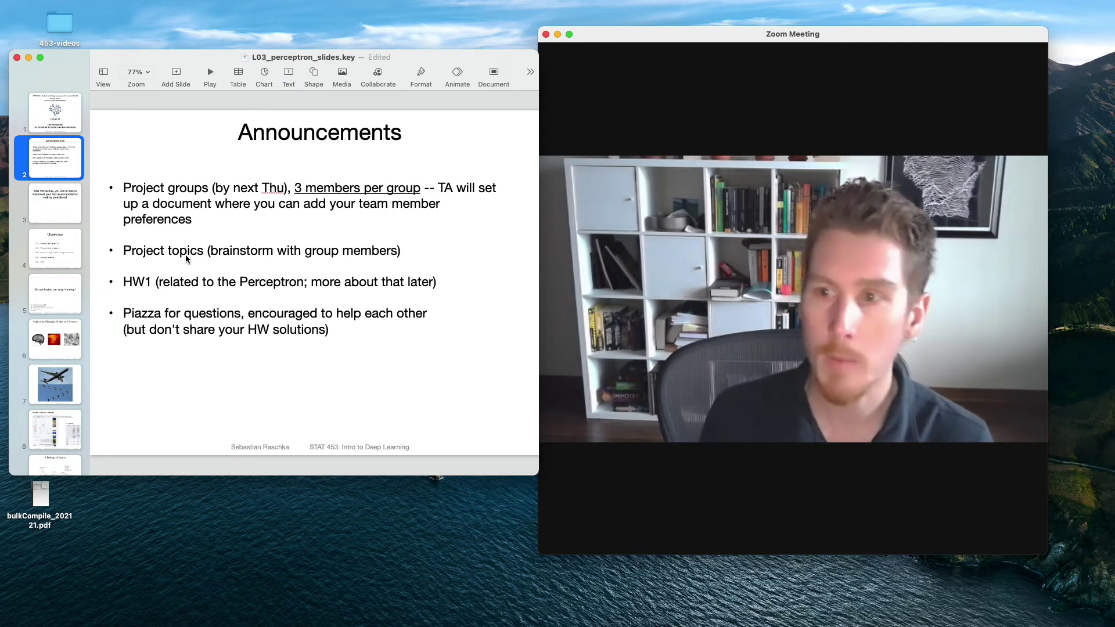
scroll(166, 284, "right", 1)
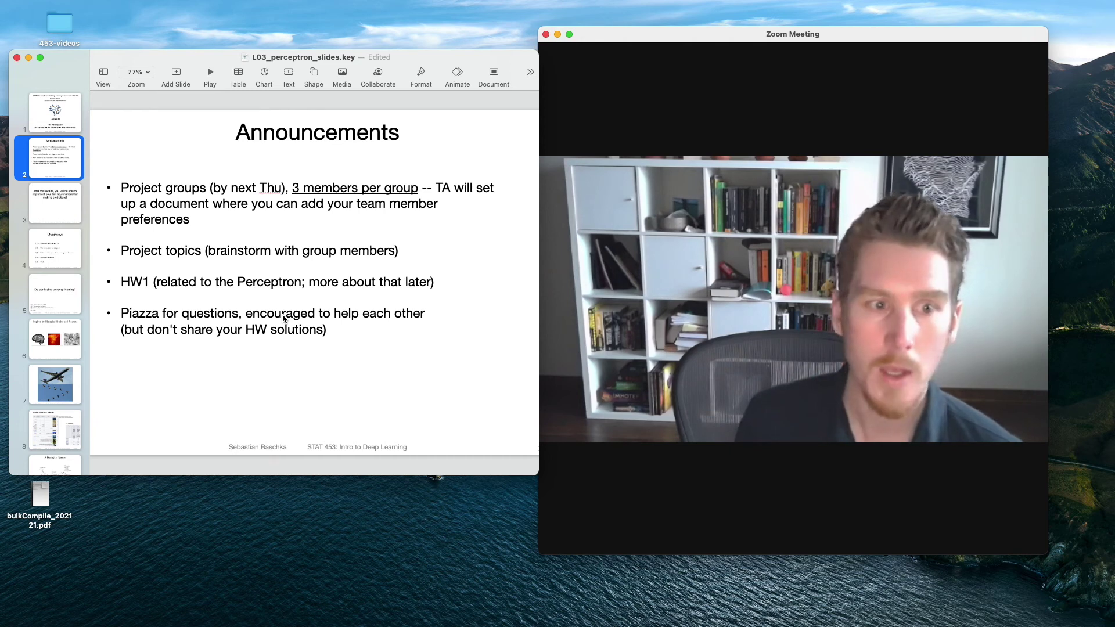
left_click(32, 198)
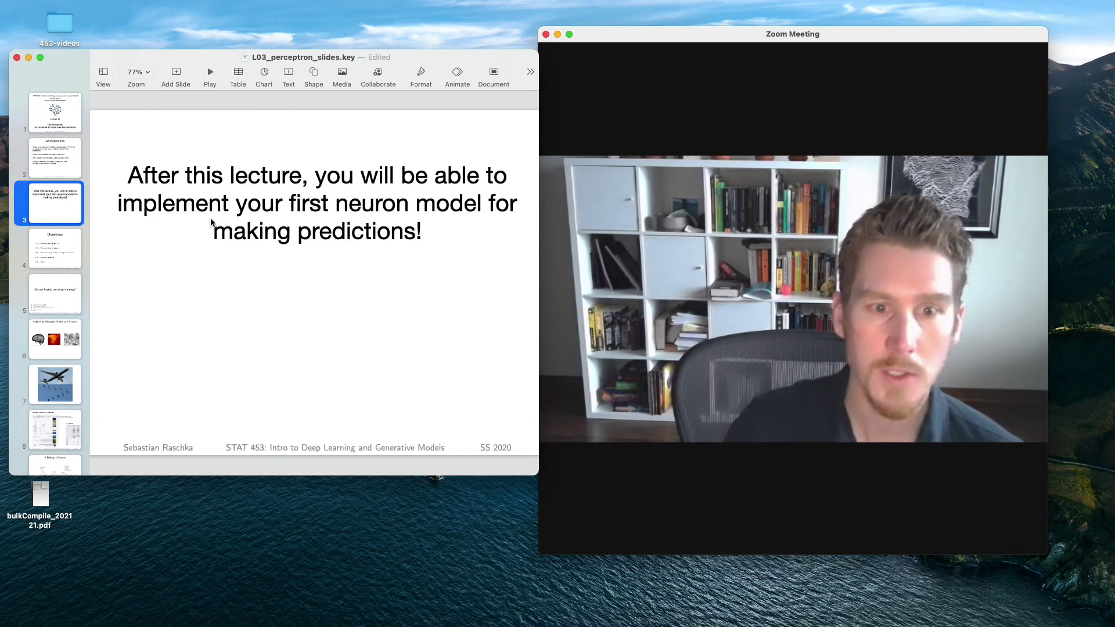